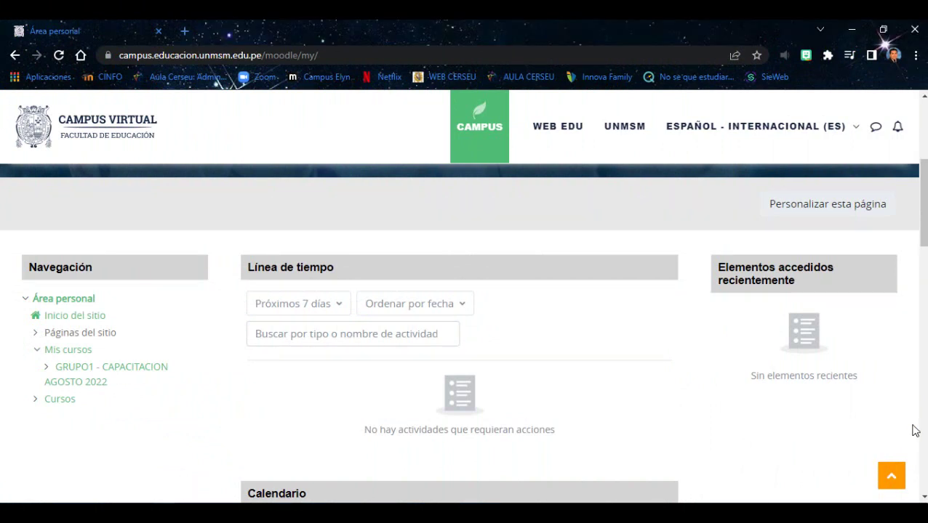
Step: Open the course GRUPO1 - CAPACITACION AGOSTO 2022 from the list of enrolled courses
{"action": "scroll", "coordinate": [763, 437], "scroll_direction": "up", "scroll_amount": 4}
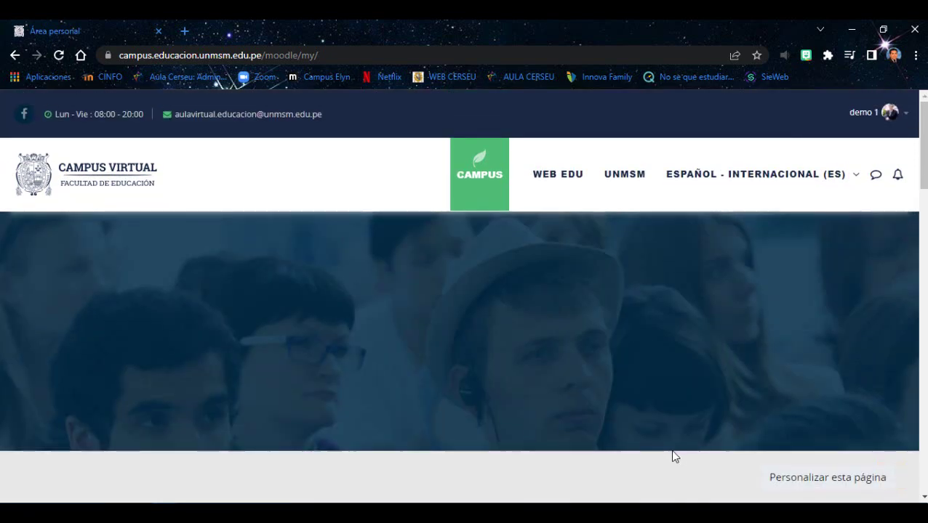
{"action": "left_click", "coordinate": [361, 56]}
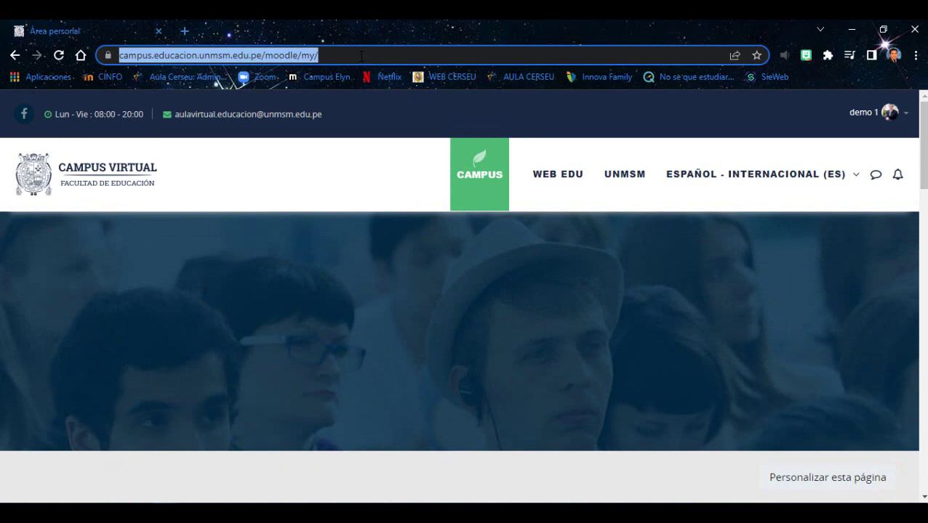
{"action": "left_click", "coordinate": [449, 114]}
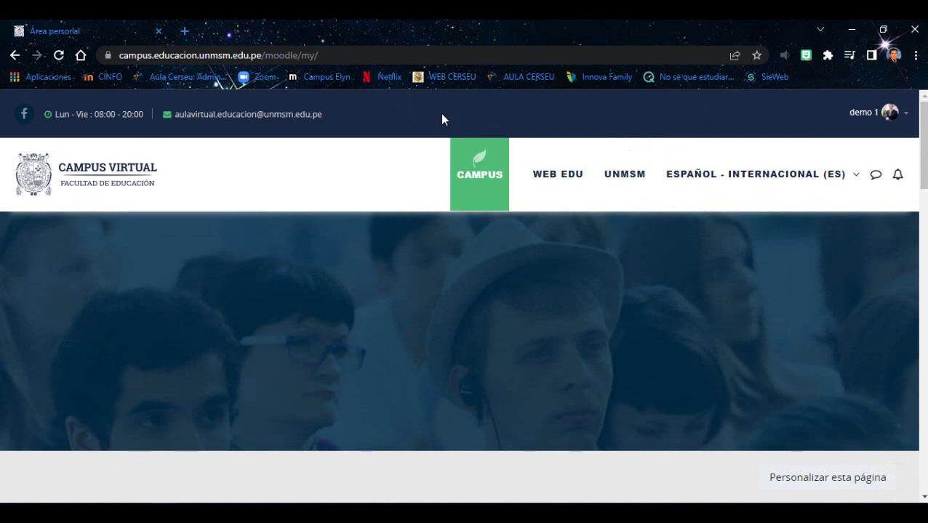
{"action": "scroll", "coordinate": [426, 145], "scroll_direction": "down", "scroll_amount": 1}
{"action": "scroll", "coordinate": [425, 145], "scroll_direction": "down", "scroll_amount": 5}
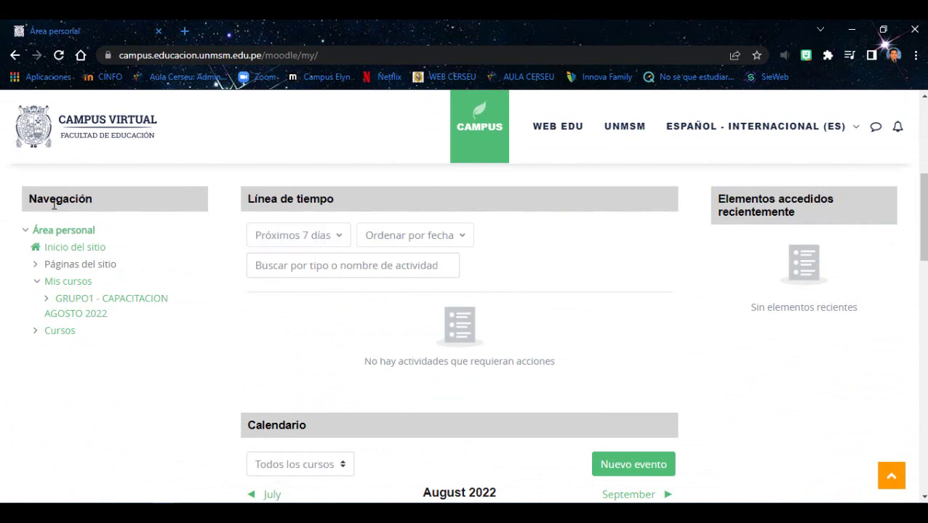
{"action": "left_click", "coordinate": [103, 311]}
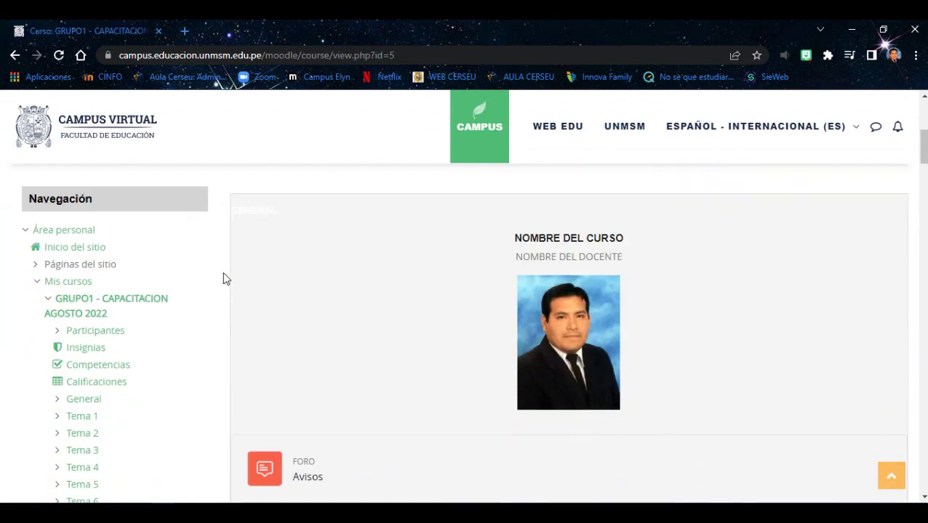
Step: Turn on editing mode for the GRUPO1 - CAPACITACION AGOSTO 2022 course
{"action": "scroll", "coordinate": [282, 332], "scroll_direction": "down", "scroll_amount": 1}
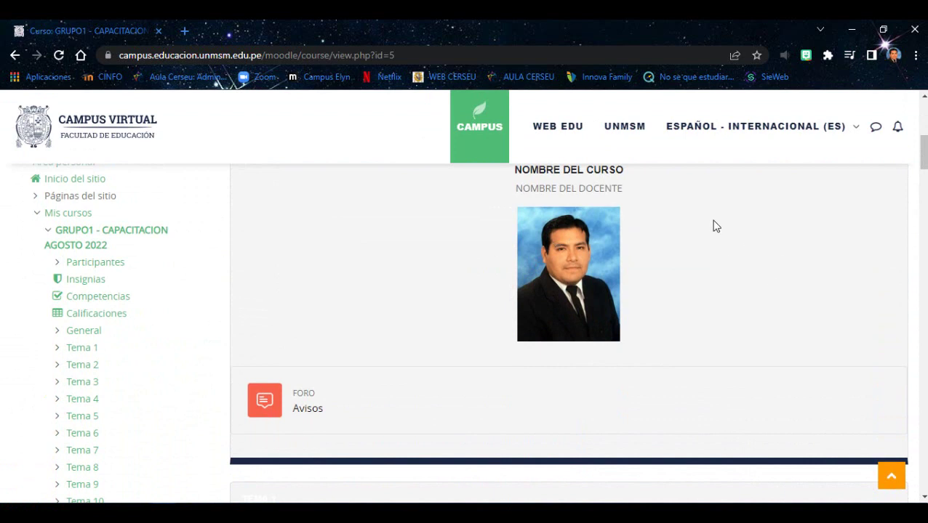
{"action": "scroll", "coordinate": [691, 226], "scroll_direction": "up", "scroll_amount": 1}
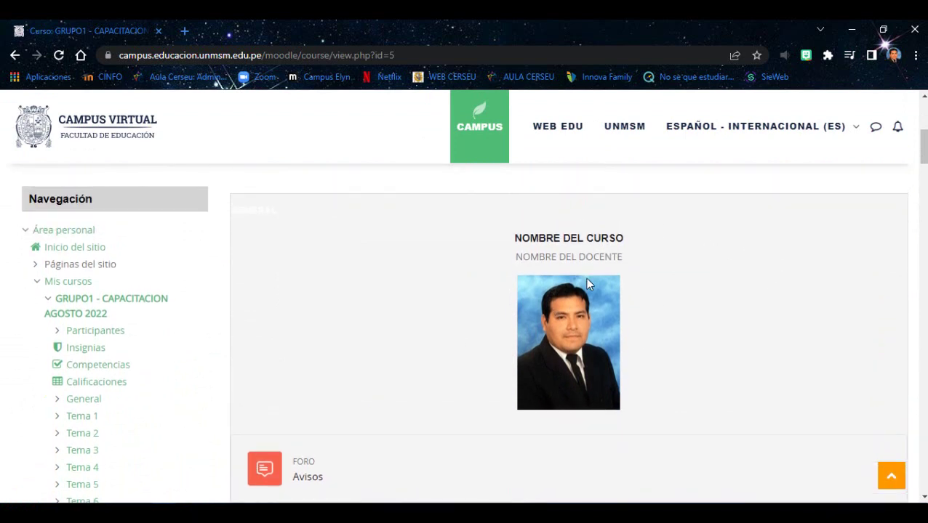
{"action": "scroll", "coordinate": [493, 337], "scroll_direction": "down", "scroll_amount": 5}
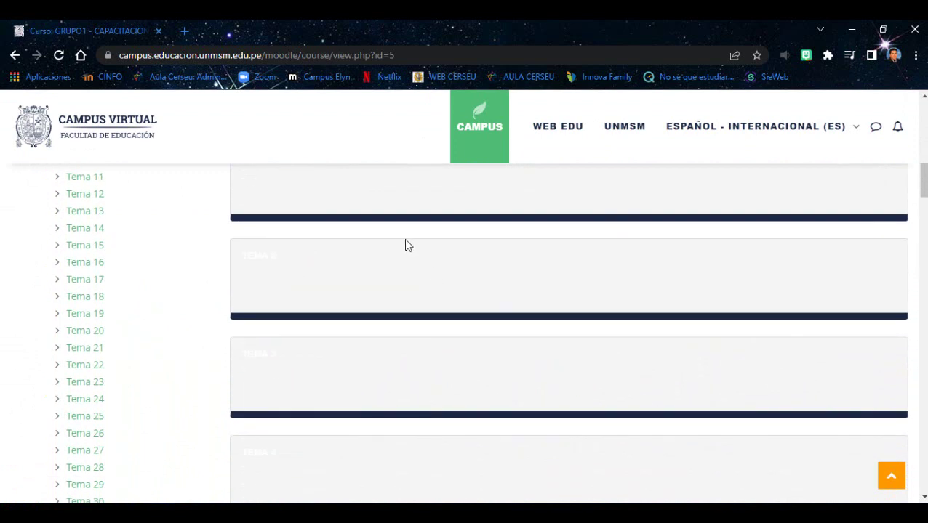
{"action": "scroll", "coordinate": [371, 310], "scroll_direction": "down", "scroll_amount": 1}
{"action": "scroll", "coordinate": [358, 347], "scroll_direction": "down", "scroll_amount": 2}
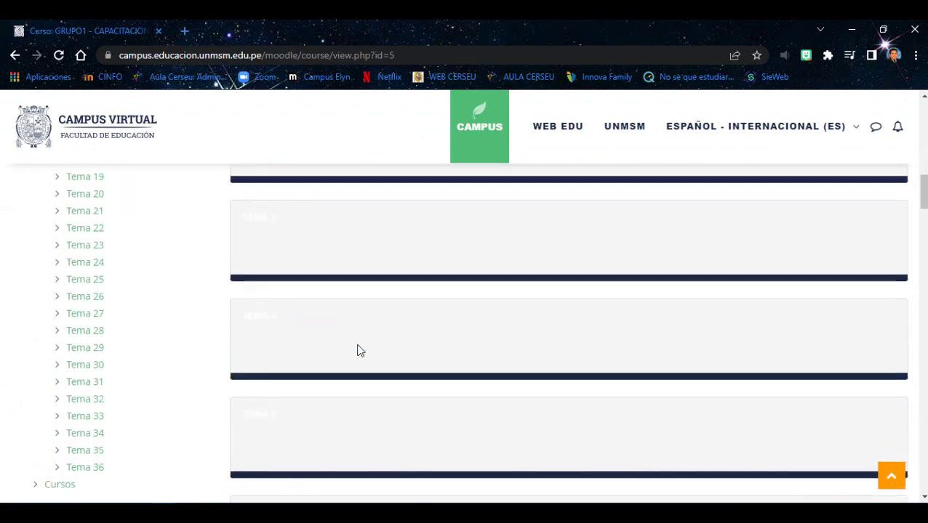
{"action": "scroll", "coordinate": [358, 354], "scroll_direction": "up", "scroll_amount": 8}
{"action": "scroll", "coordinate": [702, 311], "scroll_direction": "down", "scroll_amount": 1}
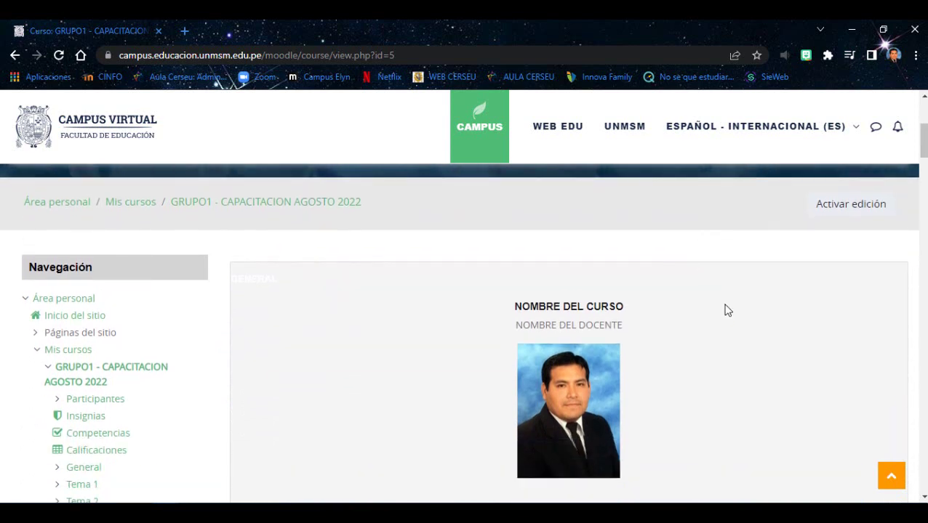
{"action": "left_click", "coordinate": [847, 209]}
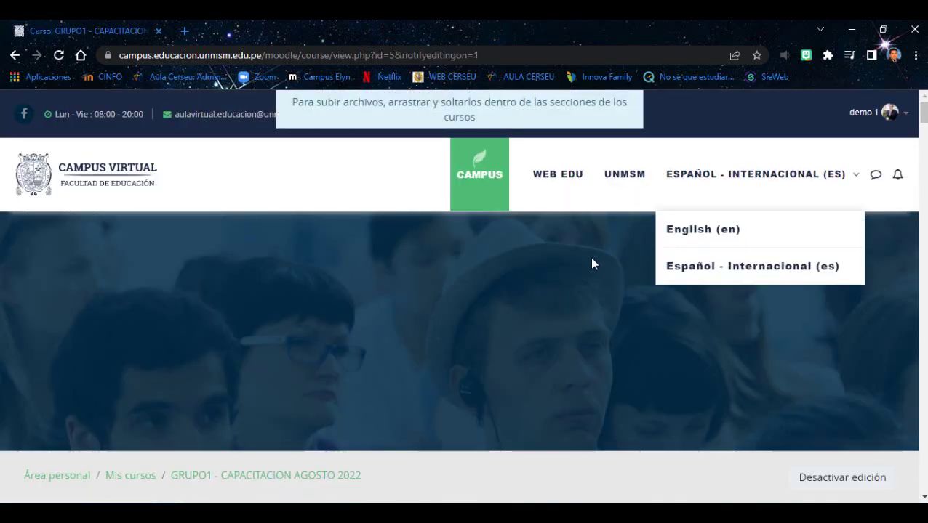
Step: Examine the course's General section and its topic sections with their editing options
{"action": "scroll", "coordinate": [591, 263], "scroll_direction": "down", "scroll_amount": 8}
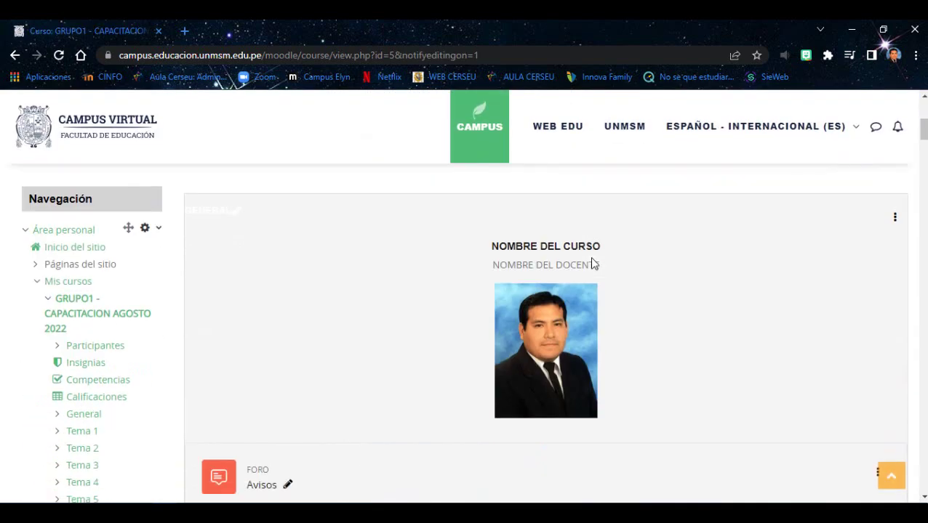
{"action": "scroll", "coordinate": [591, 262], "scroll_direction": "down", "scroll_amount": 2}
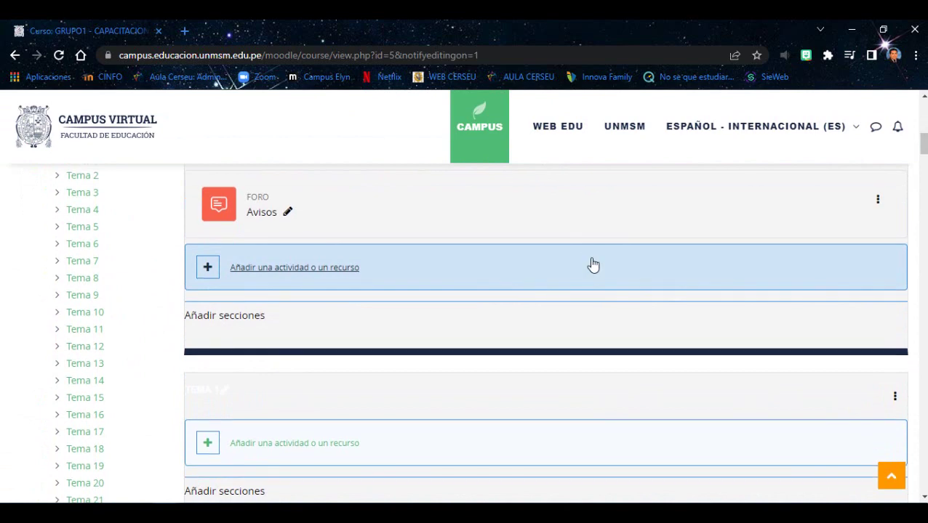
{"action": "scroll", "coordinate": [592, 265], "scroll_direction": "up", "scroll_amount": 2}
{"action": "scroll", "coordinate": [324, 308], "scroll_direction": "down", "scroll_amount": 3}
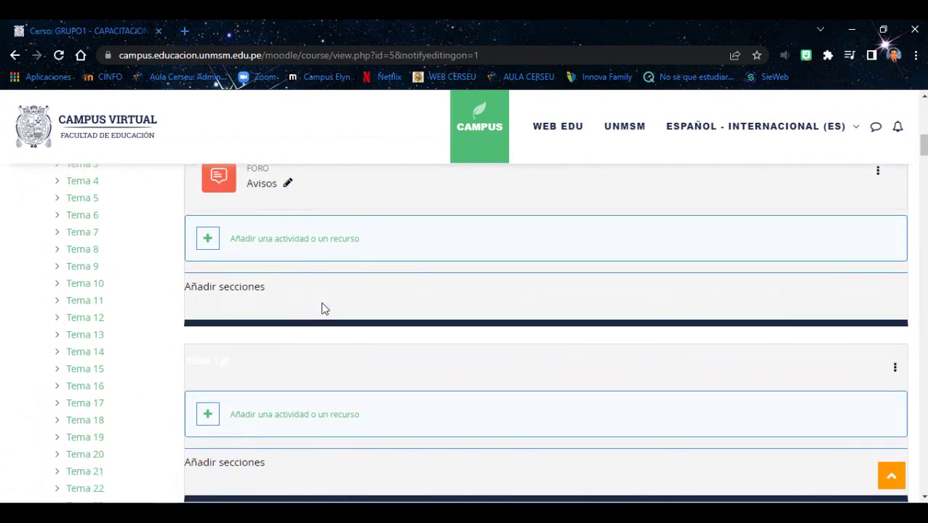
{"action": "scroll", "coordinate": [324, 309], "scroll_direction": "down", "scroll_amount": 1}
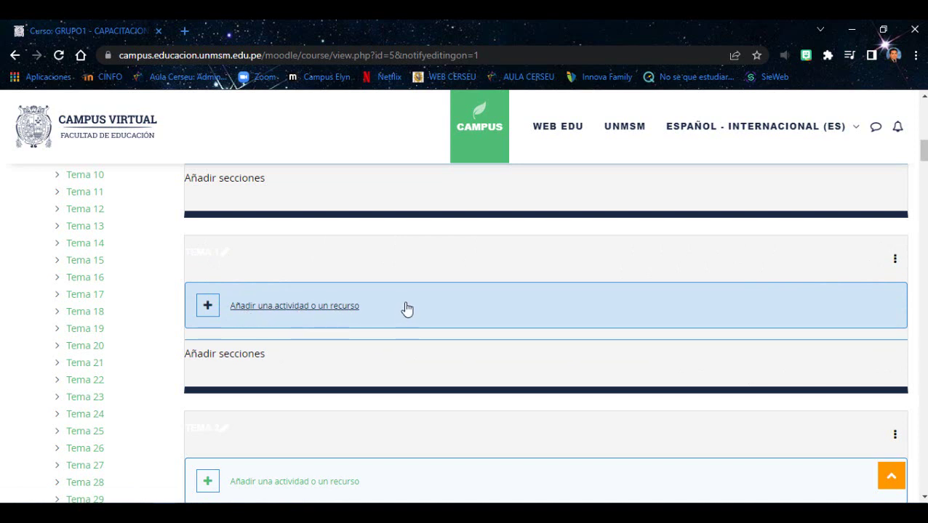
{"action": "scroll", "coordinate": [401, 301], "scroll_direction": "down", "scroll_amount": 2}
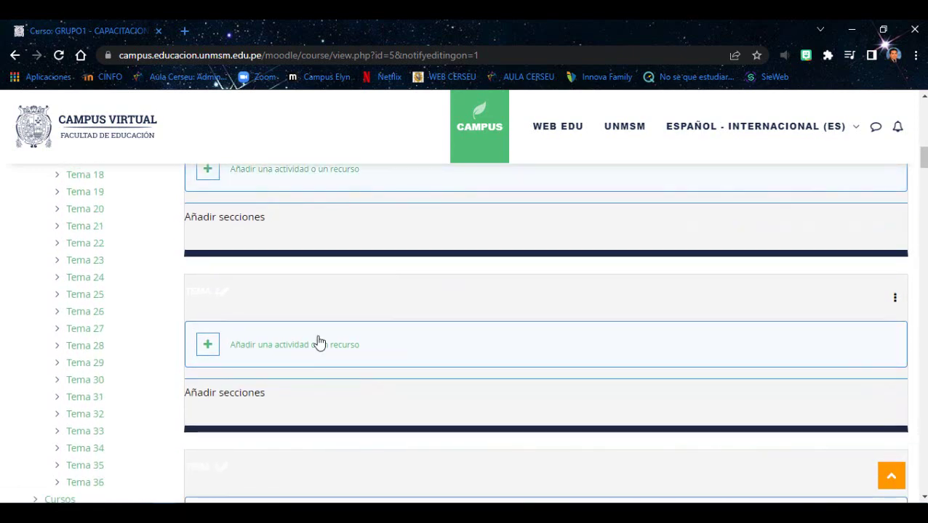
{"action": "scroll", "coordinate": [323, 349], "scroll_direction": "down", "scroll_amount": 3}
{"action": "scroll", "coordinate": [422, 312], "scroll_direction": "up", "scroll_amount": 2}
{"action": "scroll", "coordinate": [426, 311], "scroll_direction": "up", "scroll_amount": 3}
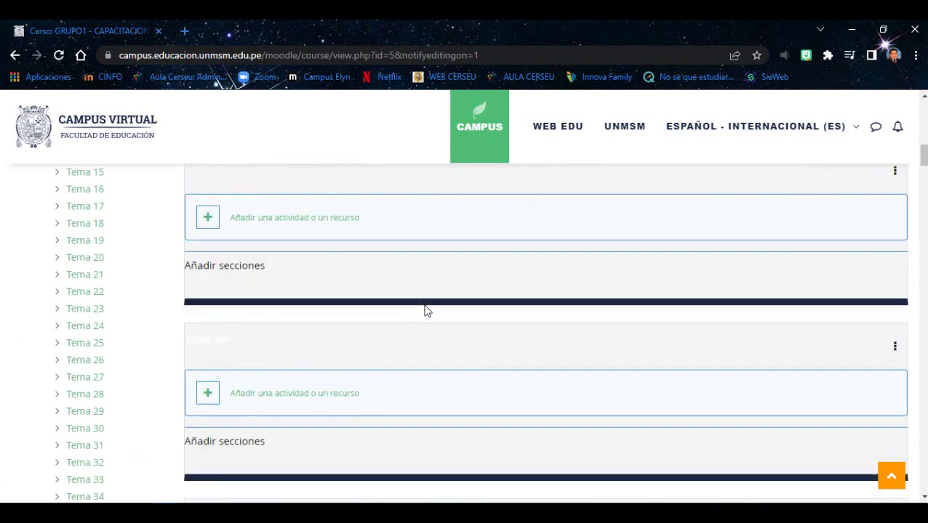
{"action": "scroll", "coordinate": [400, 375], "scroll_direction": "up", "scroll_amount": 2}
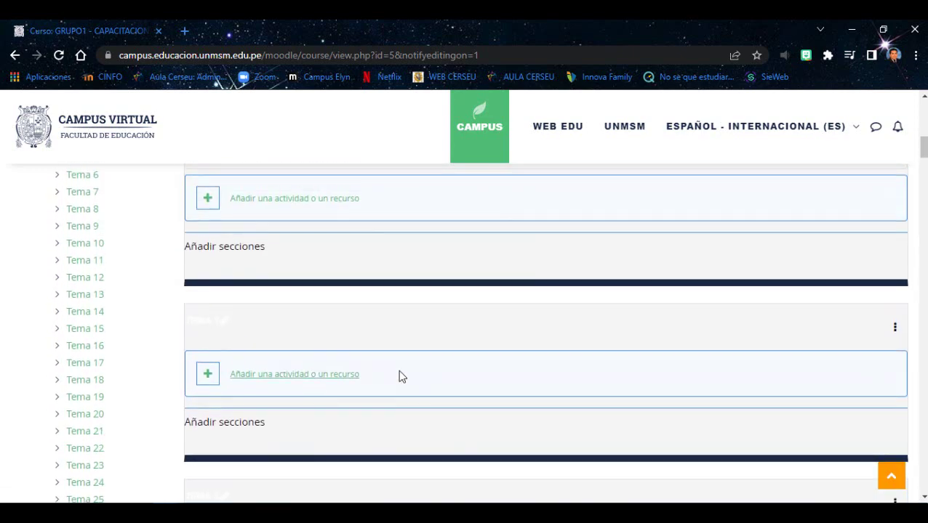
{"action": "scroll", "coordinate": [404, 378], "scroll_direction": "down", "scroll_amount": 1}
{"action": "scroll", "coordinate": [411, 378], "scroll_direction": "down", "scroll_amount": 1}
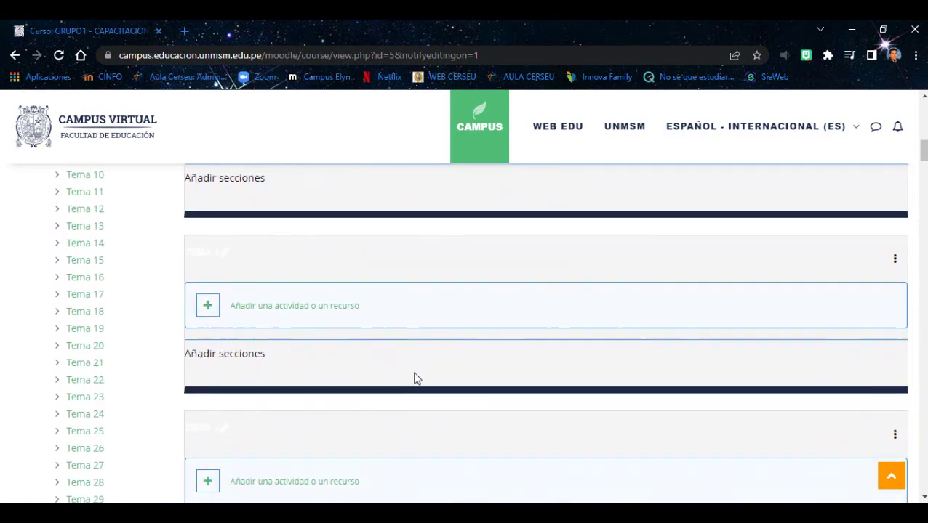
{"action": "scroll", "coordinate": [418, 375], "scroll_direction": "down", "scroll_amount": 1}
{"action": "scroll", "coordinate": [424, 374], "scroll_direction": "up", "scroll_amount": 1}
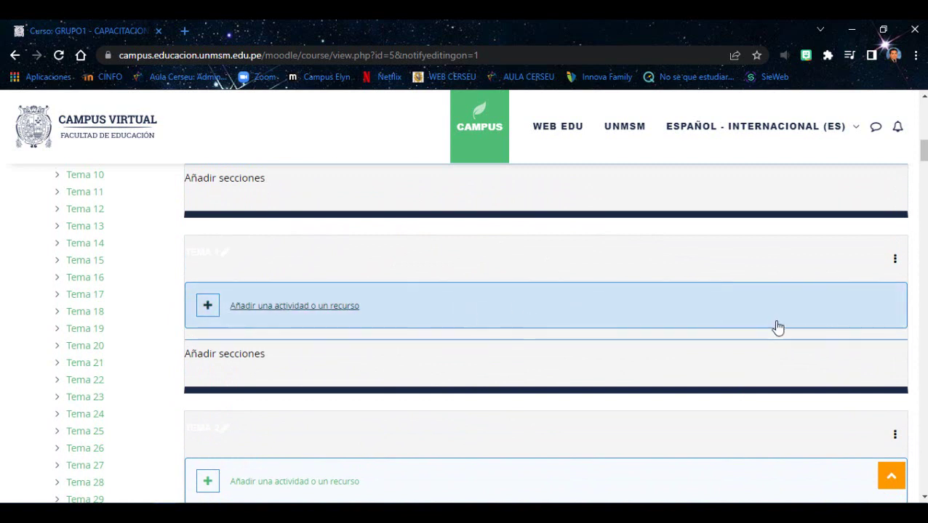
Step: Open the Tema 1 section for editing and expand the summary editor to show its full set of formatting tools
{"action": "left_click", "coordinate": [895, 260]}
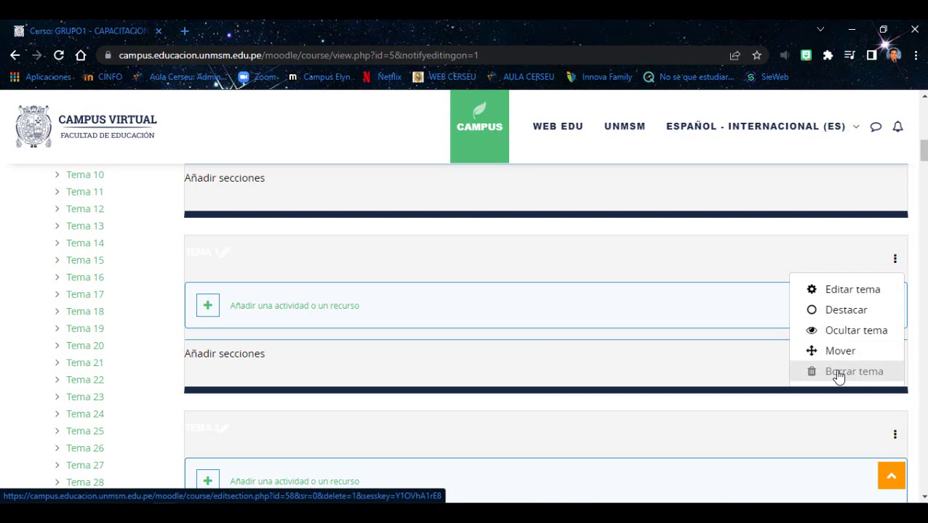
{"action": "left_click", "coordinate": [849, 290]}
{"action": "scroll", "coordinate": [732, 288], "scroll_direction": "down", "scroll_amount": 5}
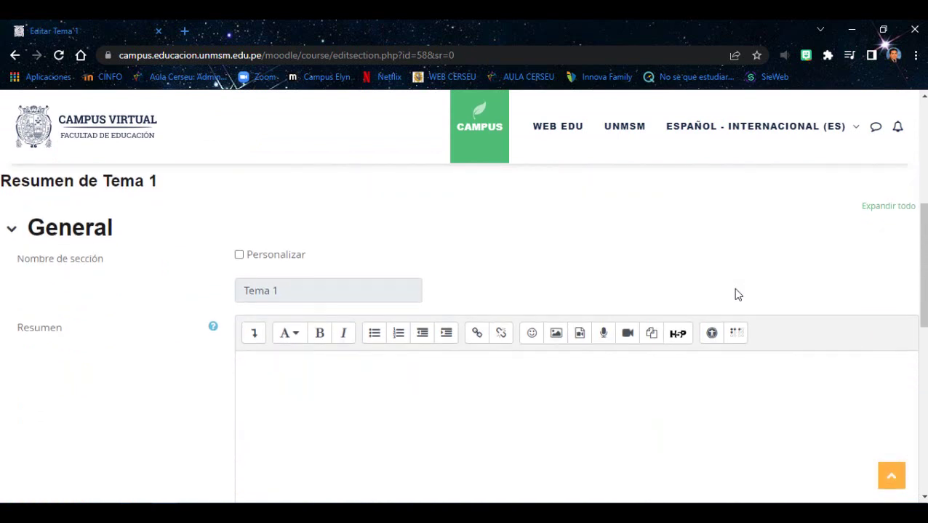
{"action": "scroll", "coordinate": [734, 293], "scroll_direction": "down", "scroll_amount": 1}
{"action": "left_click", "coordinate": [343, 318]}
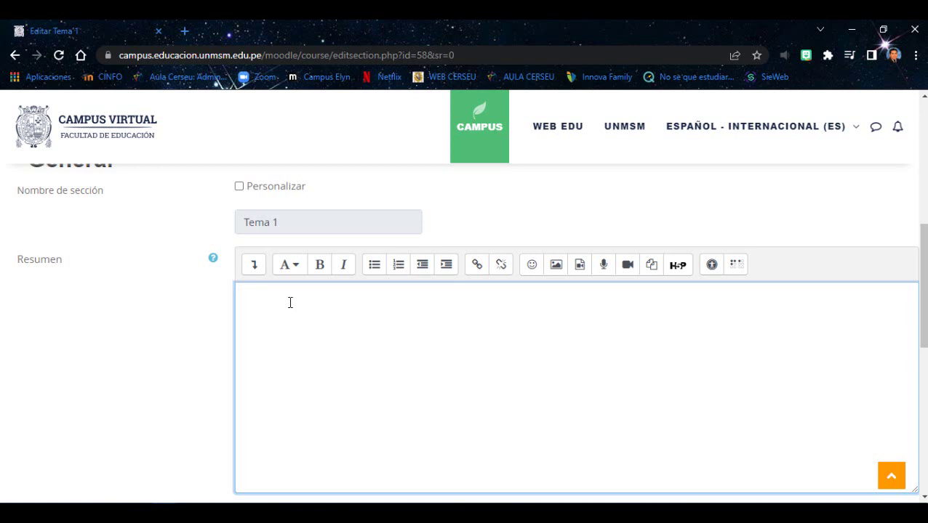
{"action": "left_click", "coordinate": [254, 266]}
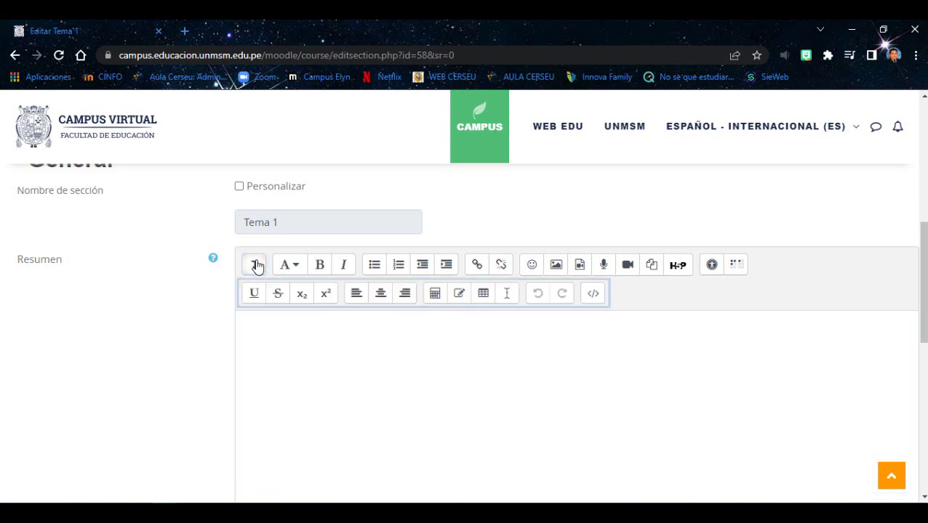
Step: Enter "SEMANA 1" as the Tema 1 summary and format it as a heading
{"action": "scroll", "coordinate": [325, 285], "scroll_direction": "down", "scroll_amount": 1}
{"action": "left_click", "coordinate": [324, 264]}
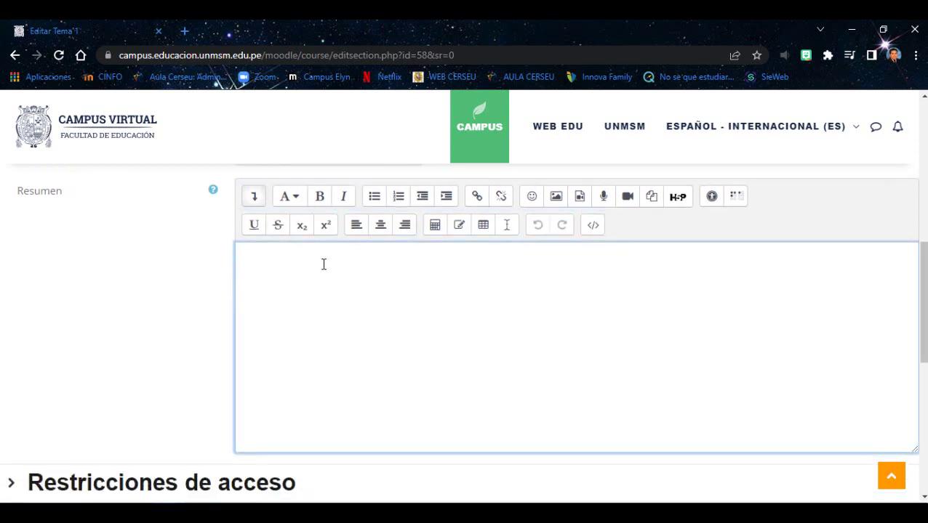
{"action": "type", "text": "SEMANA 1"}
{"action": "left_click_drag", "start_coordinate": [301, 252], "coordinate": [240, 251]}
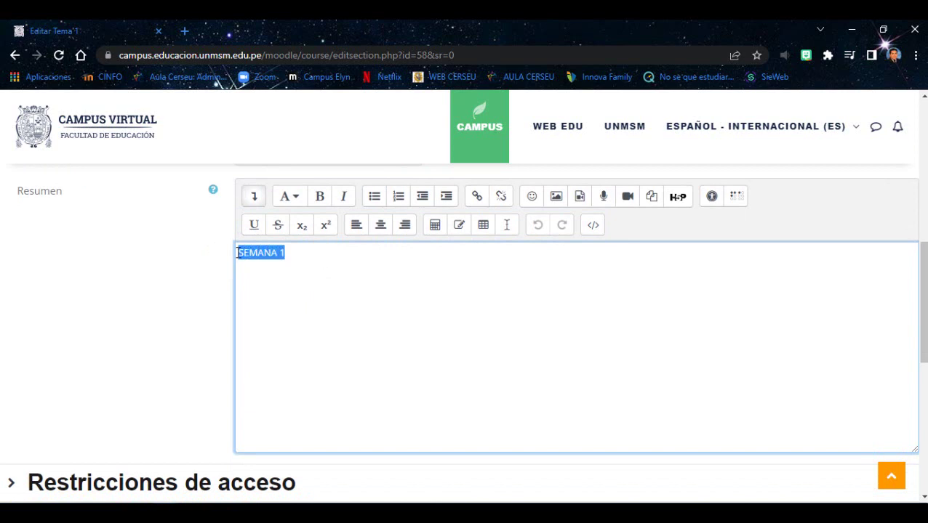
{"action": "left_click", "coordinate": [291, 199]}
{"action": "left_click", "coordinate": [301, 219]}
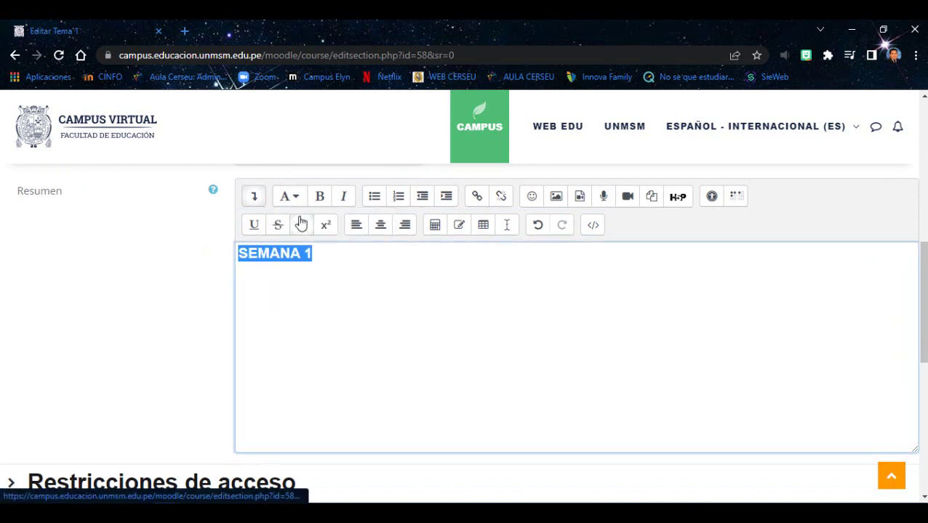
{"action": "left_click", "coordinate": [361, 262]}
Step: Change the summary heading to "SEMANAS : 15 SET HASTA 15 OCTUBRE"
{"action": "scroll", "coordinate": [551, 349], "scroll_direction": "up", "scroll_amount": 1}
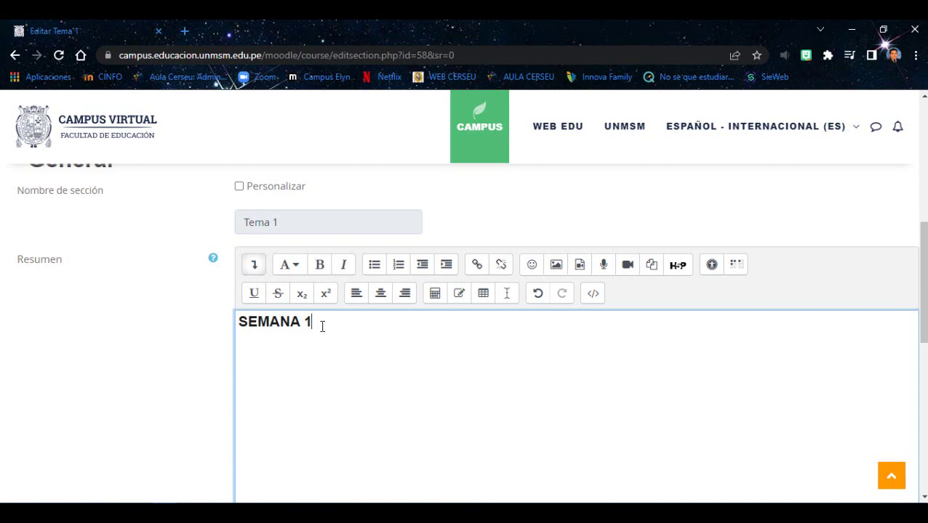
{"action": "type", "text": "5 SET HASTA 15 OCTUBRE"}
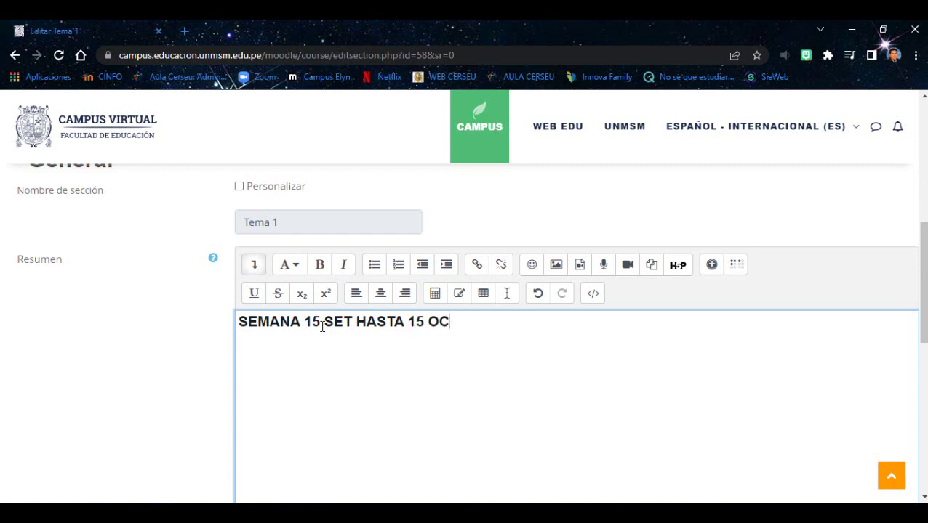
{"action": "left_click", "coordinate": [299, 321]}
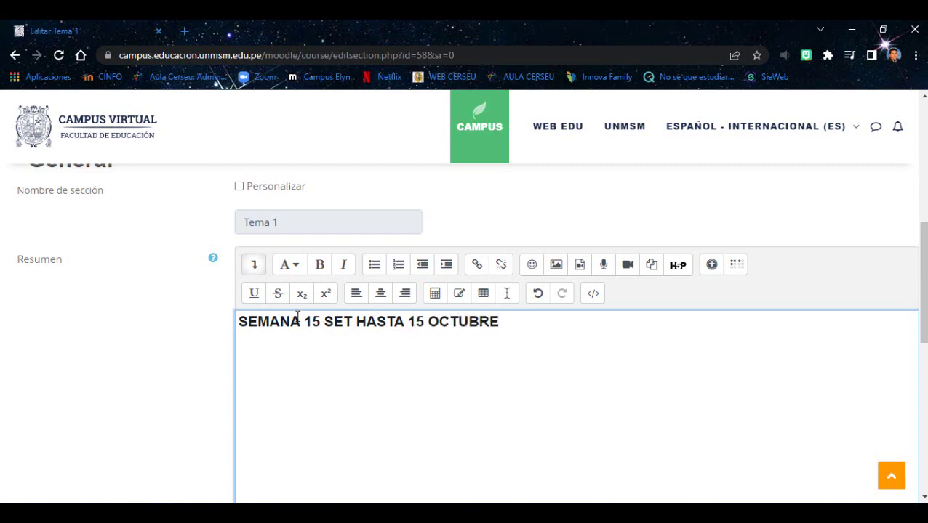
{"action": "type", "text": "S"}
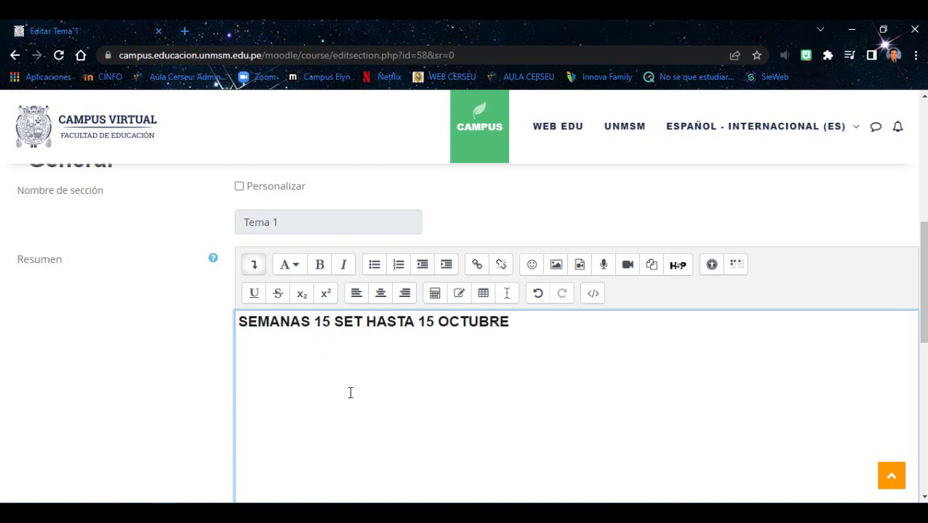
{"action": "key", "text": "Right"}
{"action": "key", "text": "BackSpace"}
{"action": "type", "text": ":"}
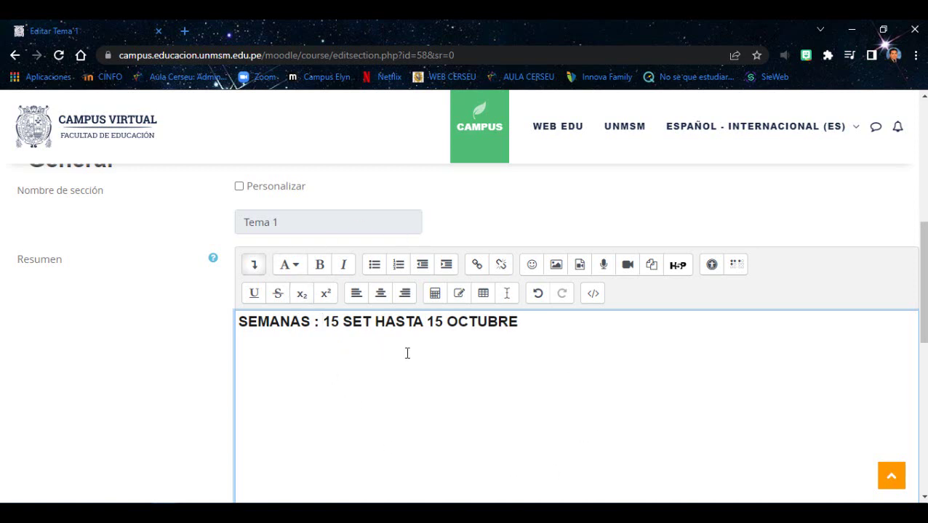
Step: Replace the whole summary heading of Tema 1 with "UNIDAD 1"
{"action": "scroll", "coordinate": [407, 353], "scroll_direction": "down", "scroll_amount": 1}
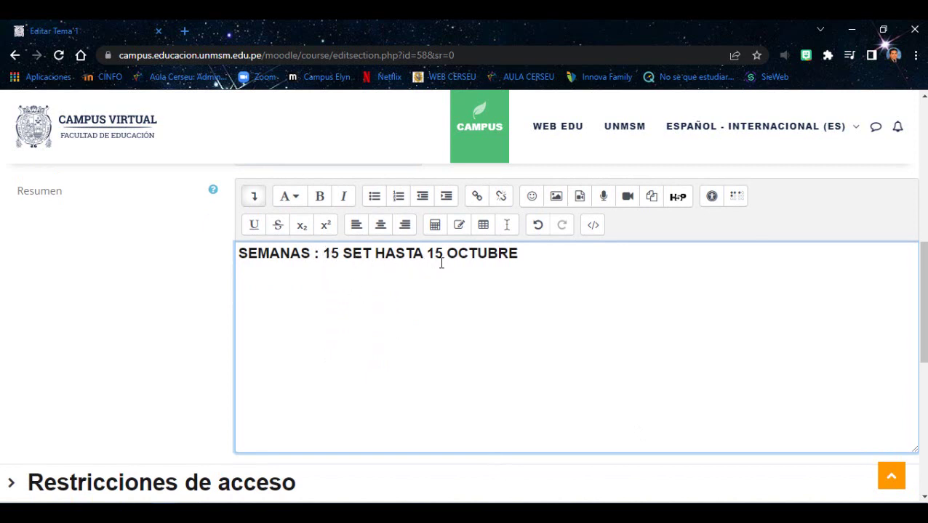
{"action": "left_click_drag", "start_coordinate": [531, 256], "coordinate": [226, 256]}
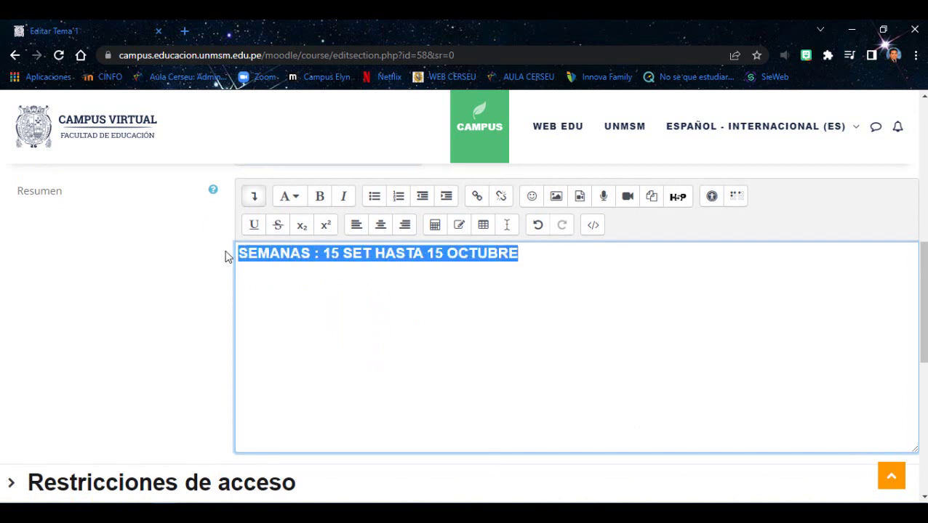
{"action": "type", "text": "UNIDAD 1"}
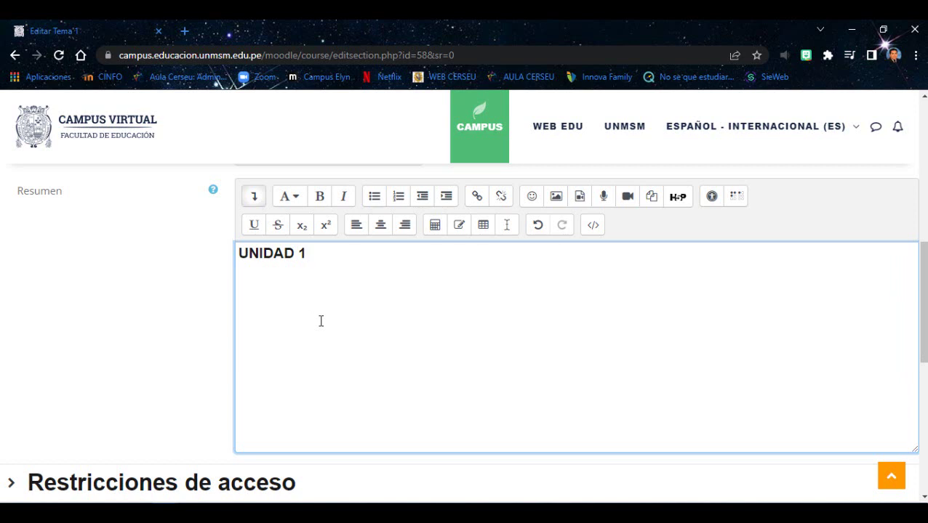
Step: Save the Tema 1 section changes with "UNIDAD 1" as its summary heading
{"action": "scroll", "coordinate": [335, 326], "scroll_direction": "up", "scroll_amount": 1}
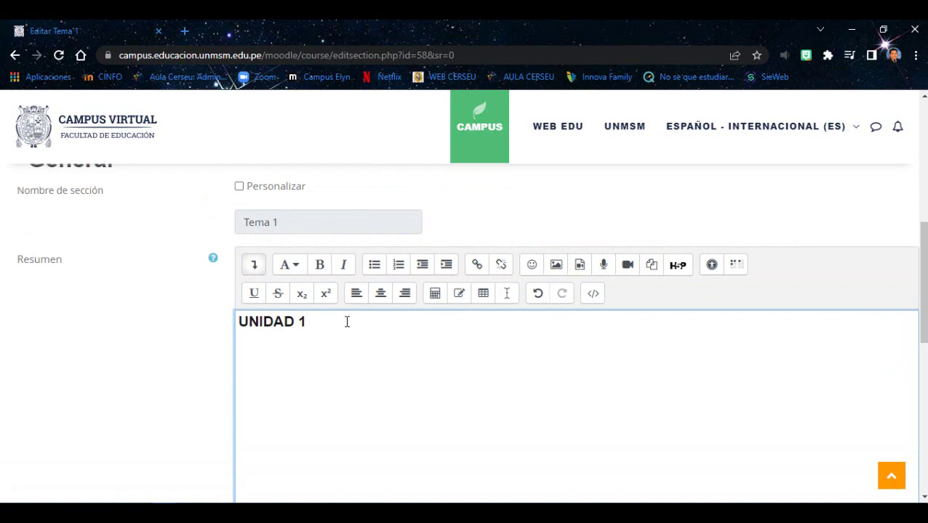
{"action": "scroll", "coordinate": [352, 325], "scroll_direction": "down", "scroll_amount": 1}
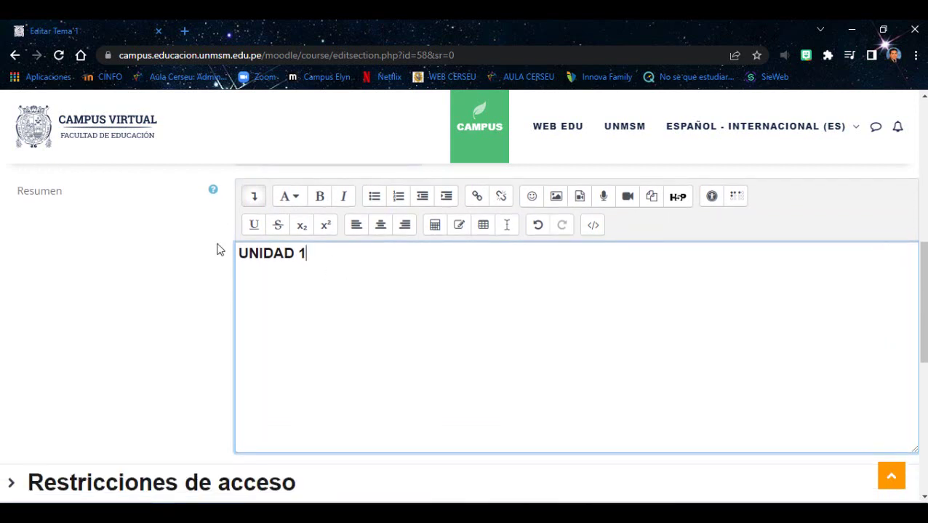
{"action": "scroll", "coordinate": [351, 273], "scroll_direction": "down", "scroll_amount": 2}
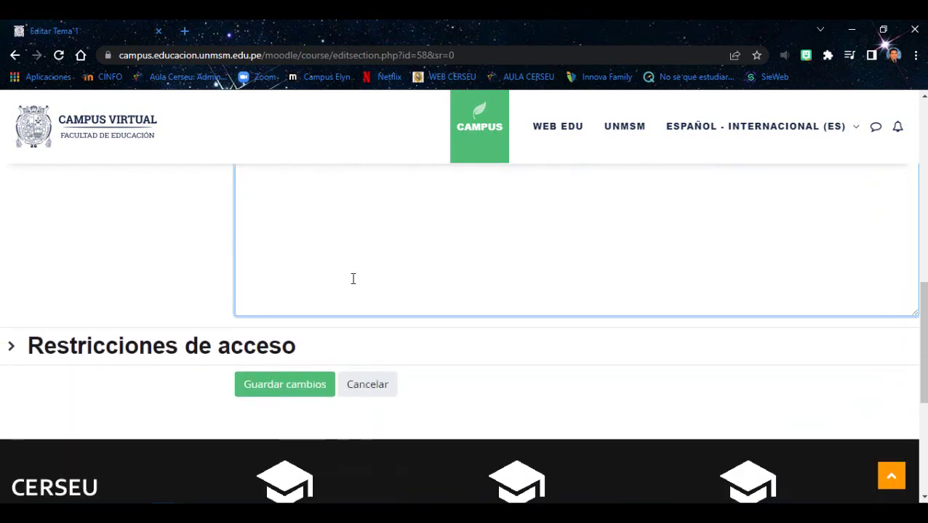
{"action": "left_click", "coordinate": [309, 392]}
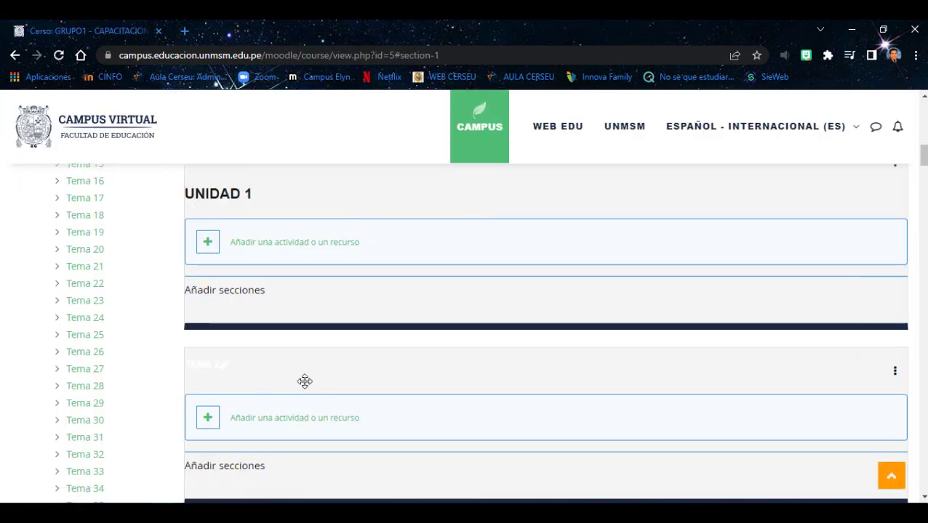
Step: Turn off editing for the course and check how the UNIDAD 1 section and the topics below it display
{"action": "scroll", "coordinate": [327, 359], "scroll_direction": "up", "scroll_amount": 1}
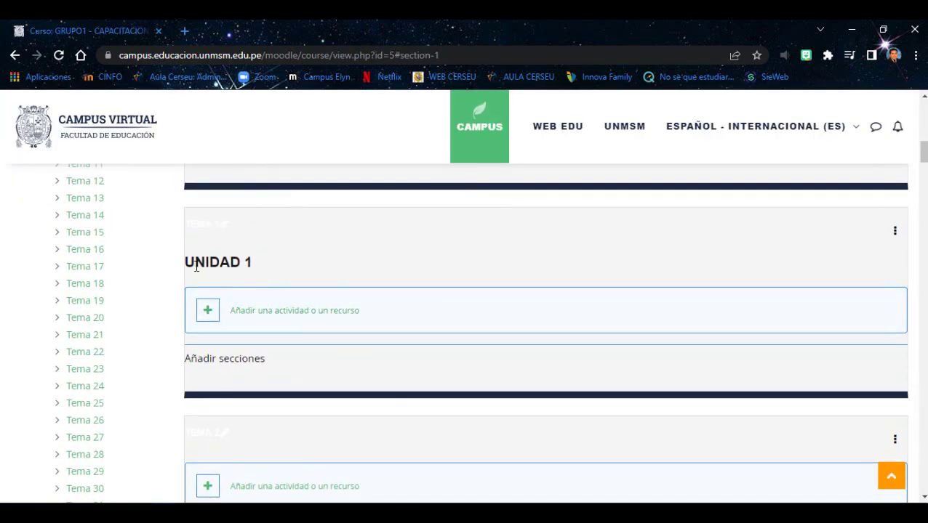
{"action": "scroll", "coordinate": [780, 321], "scroll_direction": "up", "scroll_amount": 3}
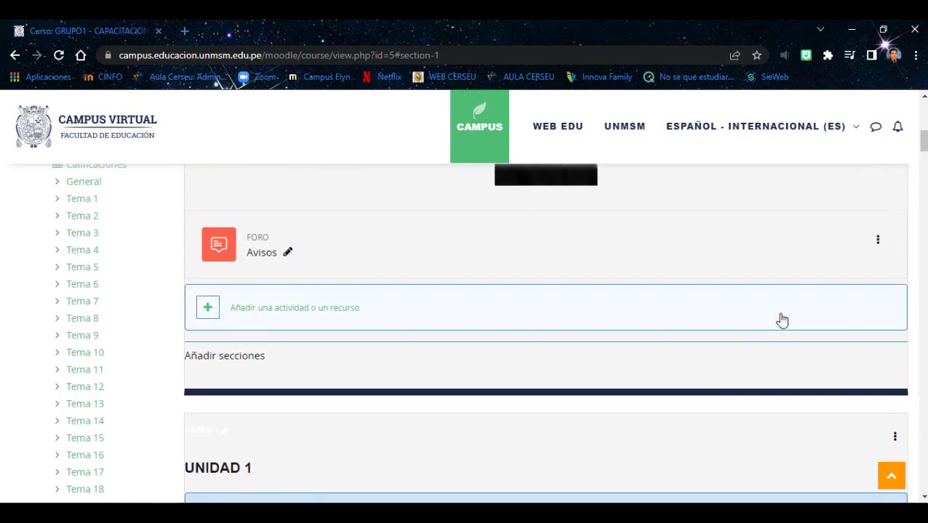
{"action": "scroll", "coordinate": [781, 321], "scroll_direction": "up", "scroll_amount": 5}
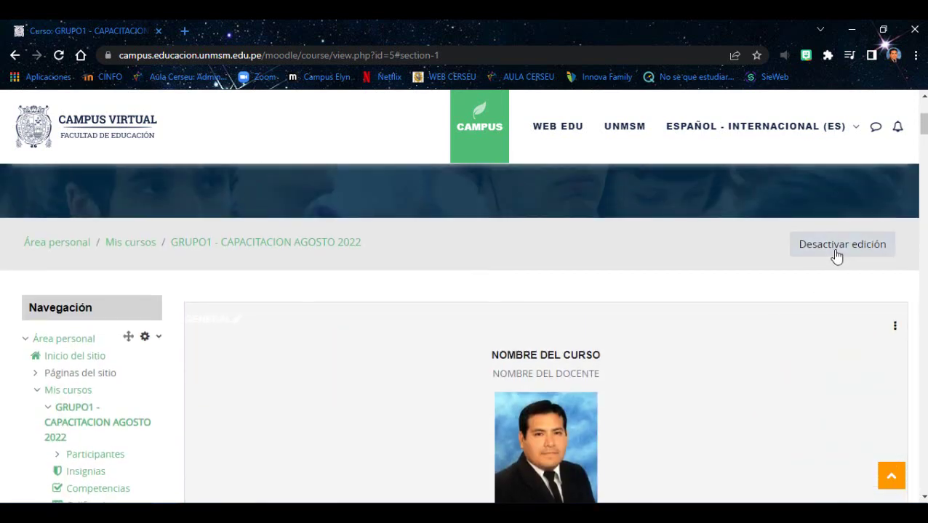
{"action": "left_click", "coordinate": [835, 245]}
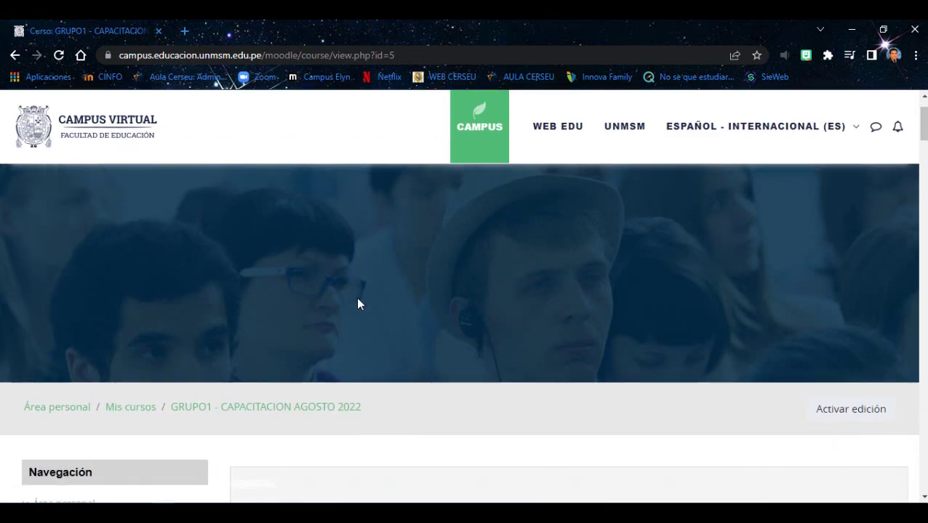
{"action": "scroll", "coordinate": [357, 303], "scroll_direction": "down", "scroll_amount": 8}
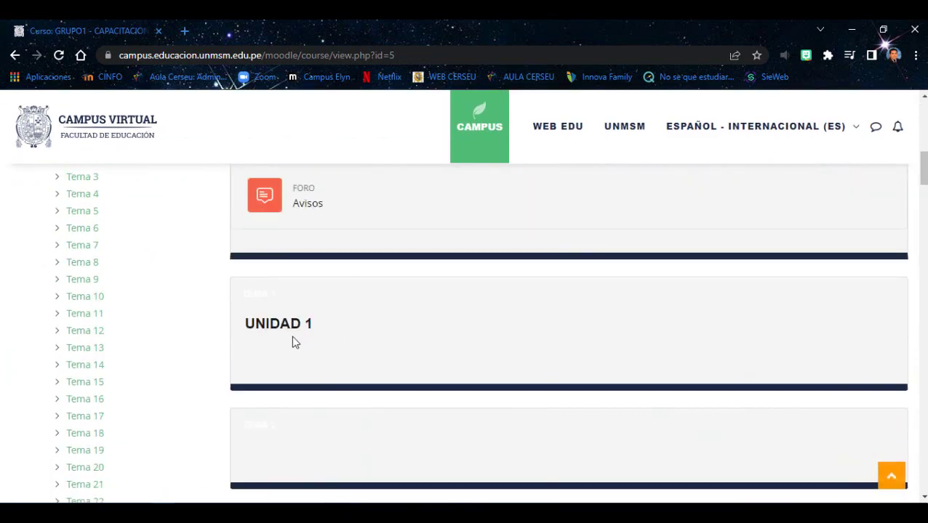
{"action": "scroll", "coordinate": [291, 327], "scroll_direction": "down", "scroll_amount": 1}
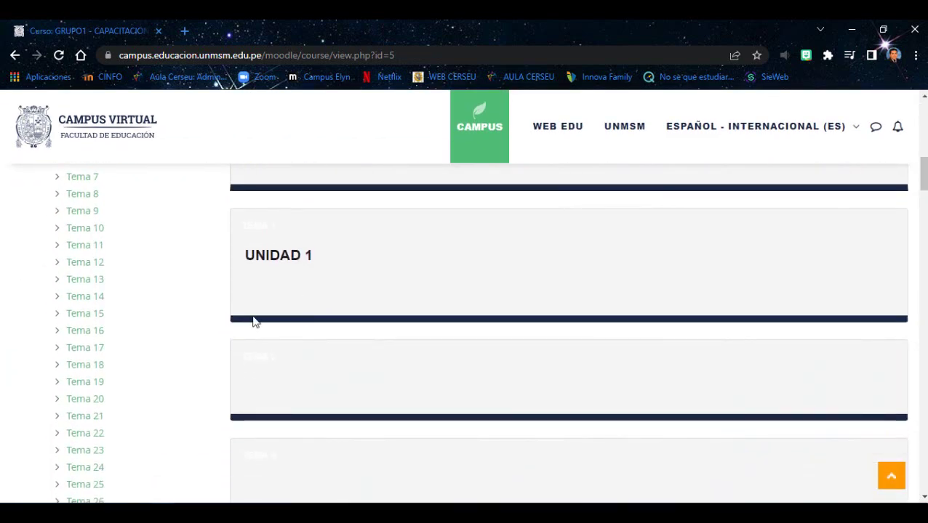
{"action": "scroll", "coordinate": [291, 366], "scroll_direction": "down", "scroll_amount": 1}
{"action": "scroll", "coordinate": [218, 334], "scroll_direction": "down", "scroll_amount": 2}
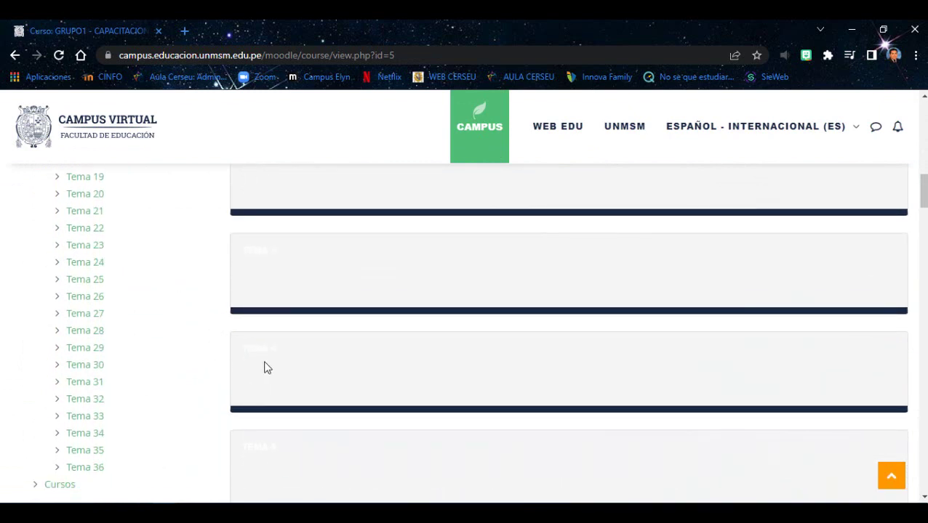
{"action": "scroll", "coordinate": [267, 359], "scroll_direction": "down", "scroll_amount": 2}
{"action": "scroll", "coordinate": [295, 399], "scroll_direction": "up", "scroll_amount": 6}
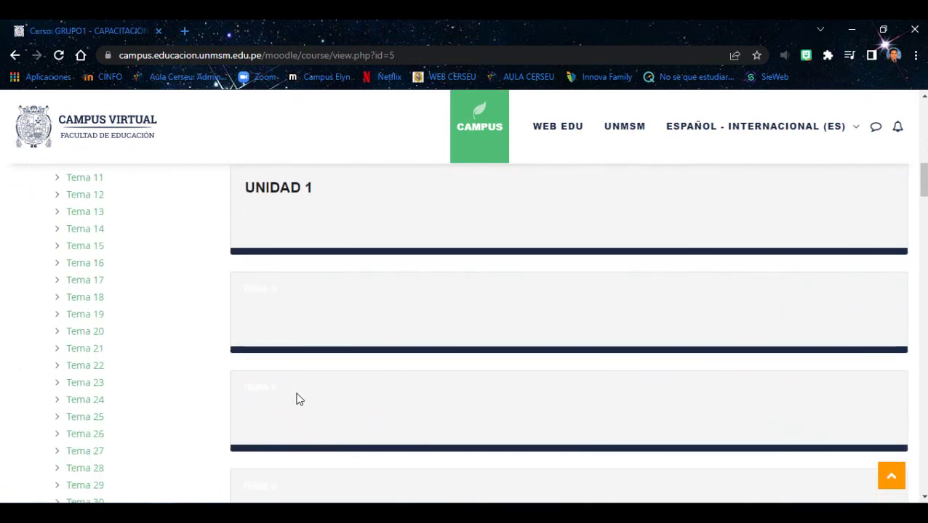